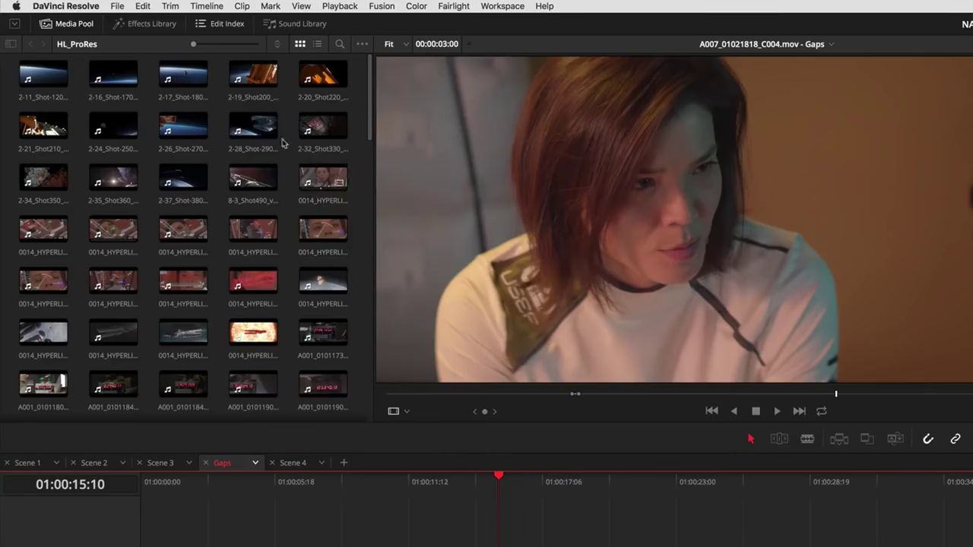
# Use Edit > Delete Gaps so the Video 1 clips sit back to back.
pyautogui.click(72, 3)
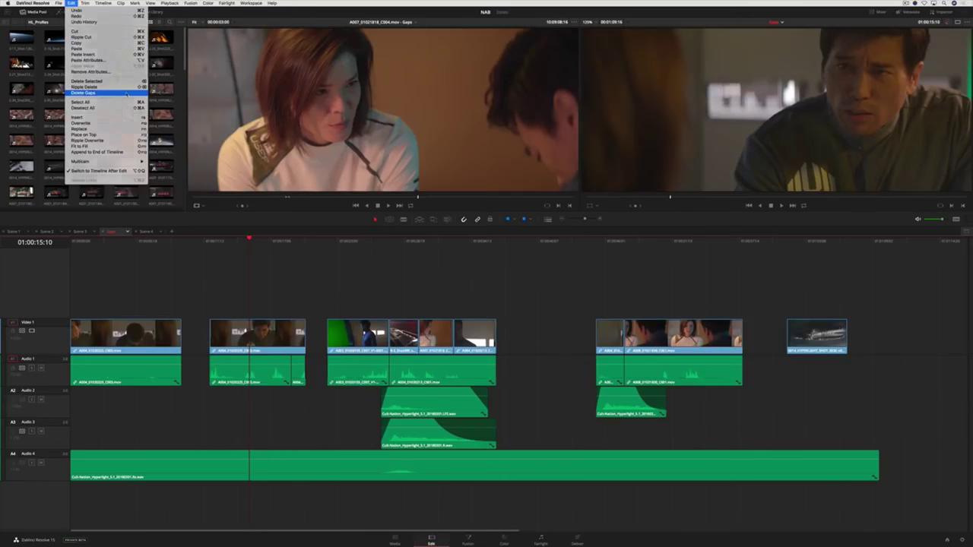
pyautogui.click(253, 188)
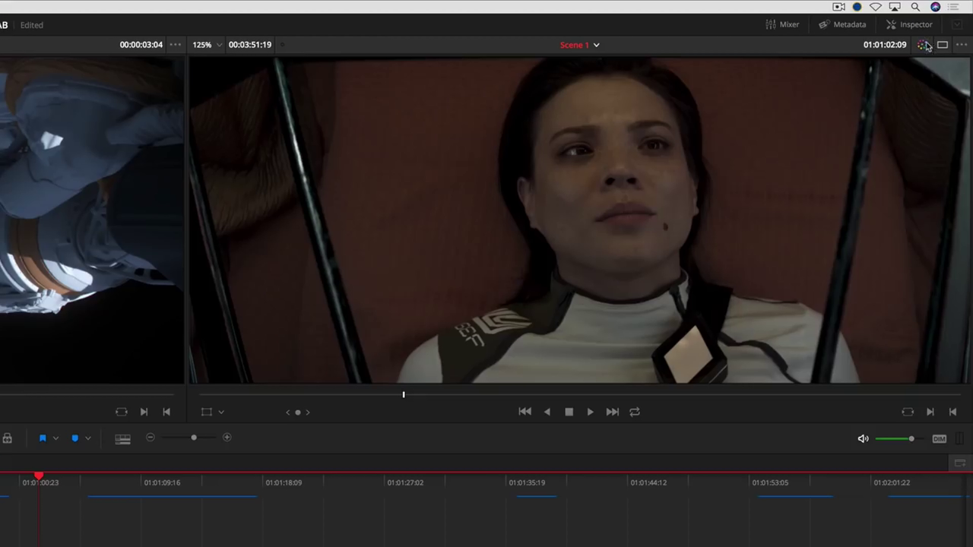
# Toggle the bypass on the Scene 1 grade off and on, ending ungraded with the playhead moved back.
pyautogui.click(947, 22)
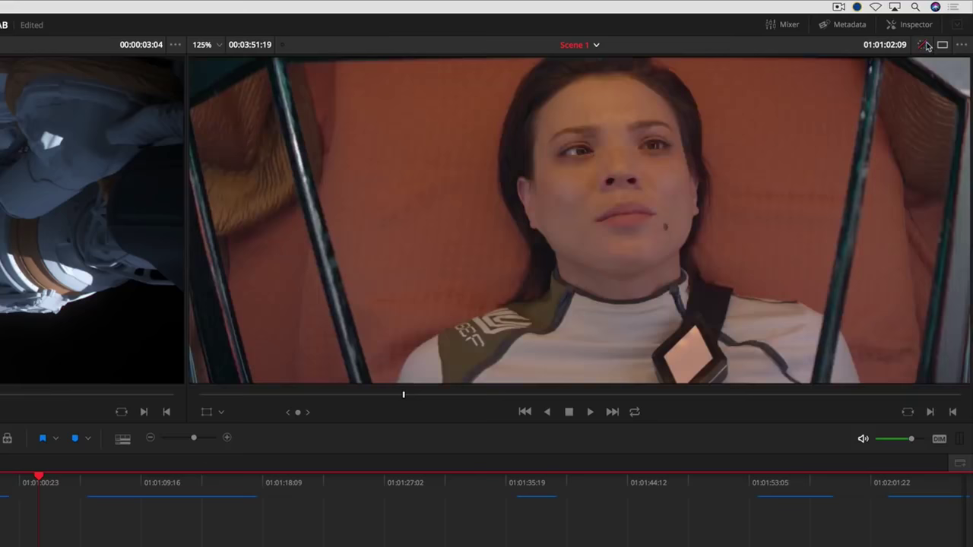
pyautogui.click(925, 45)
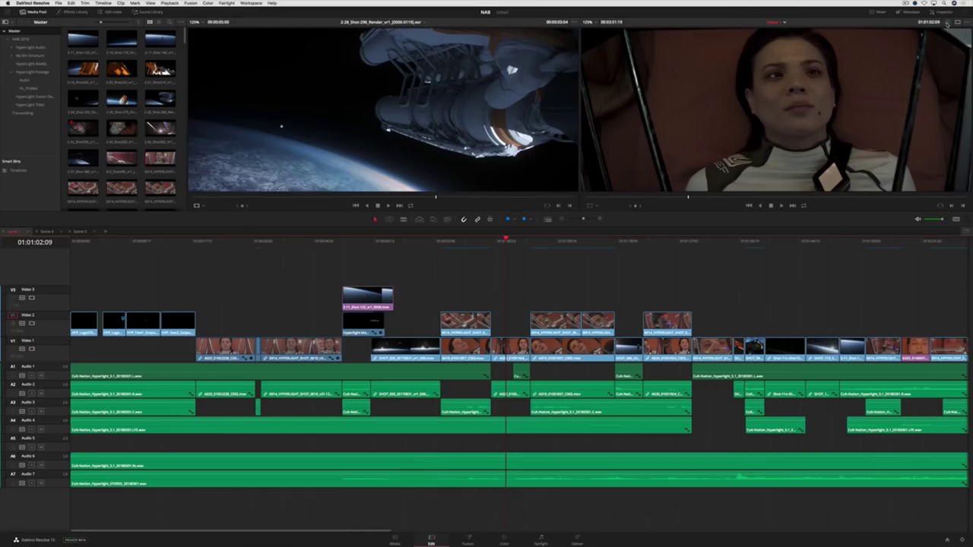
pyautogui.click(946, 23)
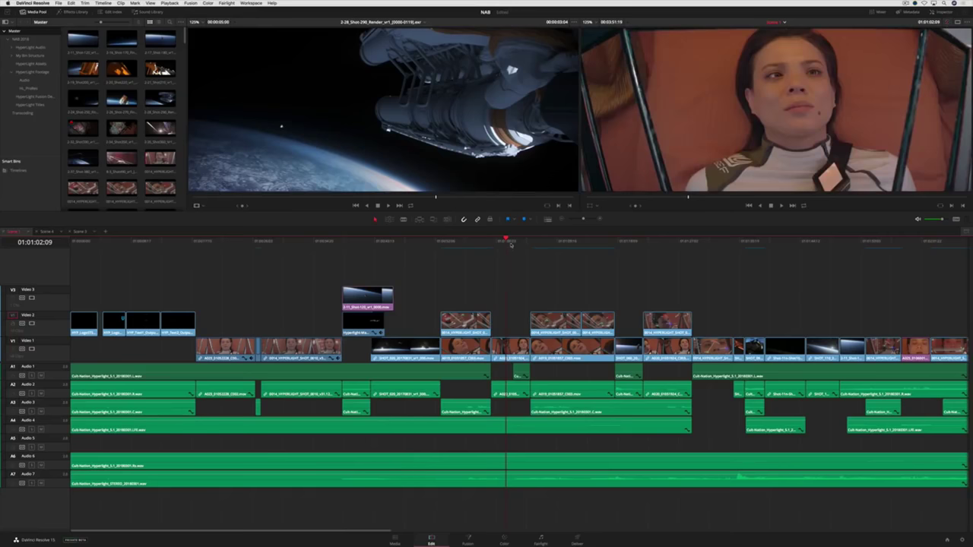
pyautogui.moveTo(511, 244); pyautogui.dragTo(494, 250)
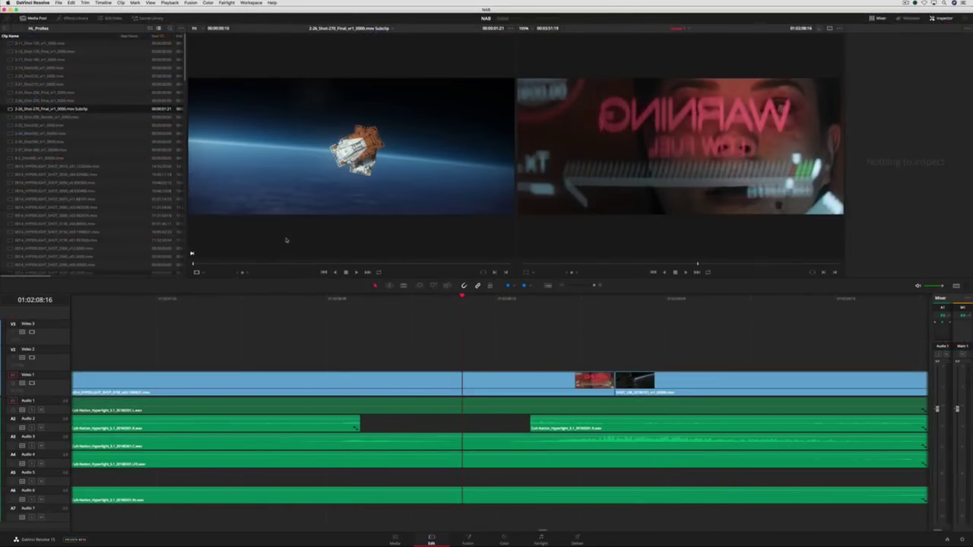
# Place the 2-26_Shot-270 subclip into the timeline gap, trim its end, and load it as source.
pyautogui.press('F12')
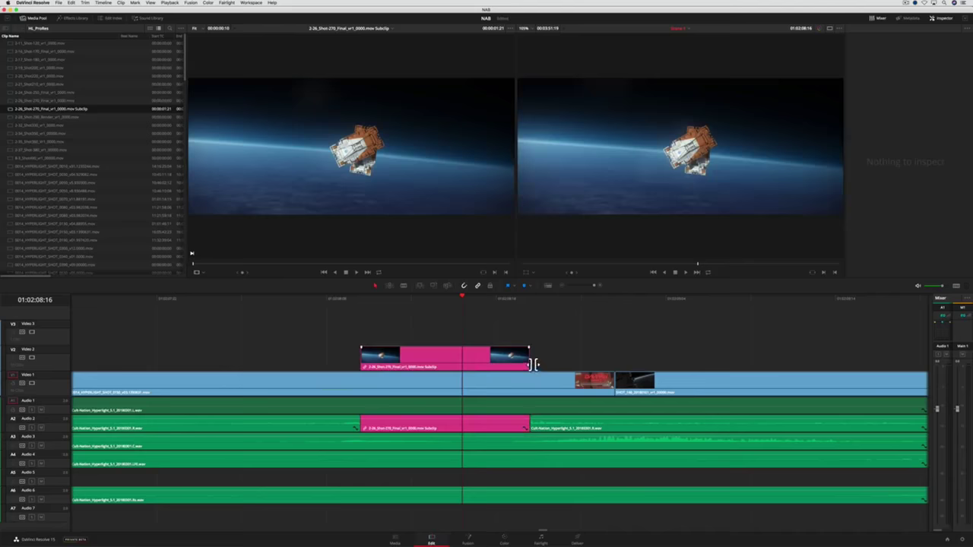
pyautogui.moveTo(528, 359); pyautogui.dragTo(565, 371)
pyautogui.doubleClick(413, 350)
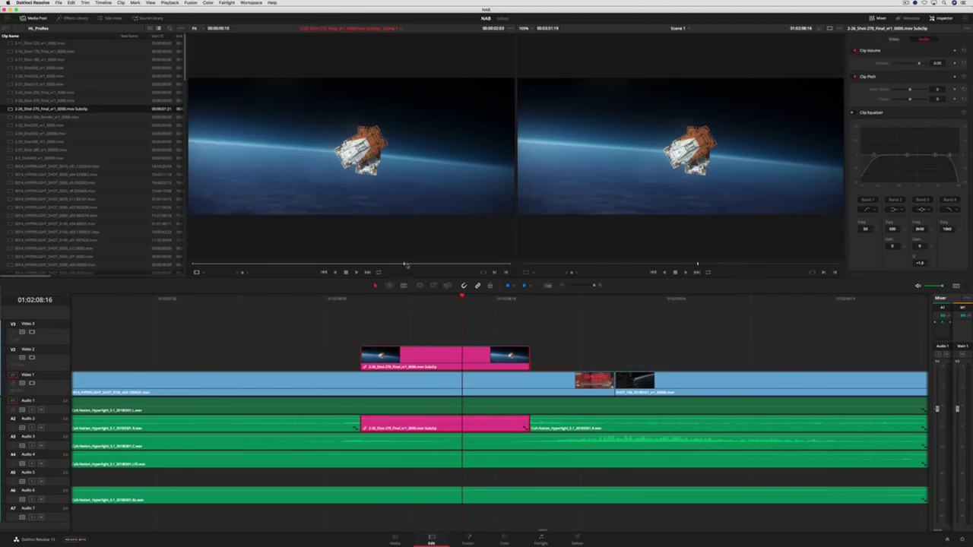
pyautogui.moveTo(406, 265); pyautogui.dragTo(223, 263)
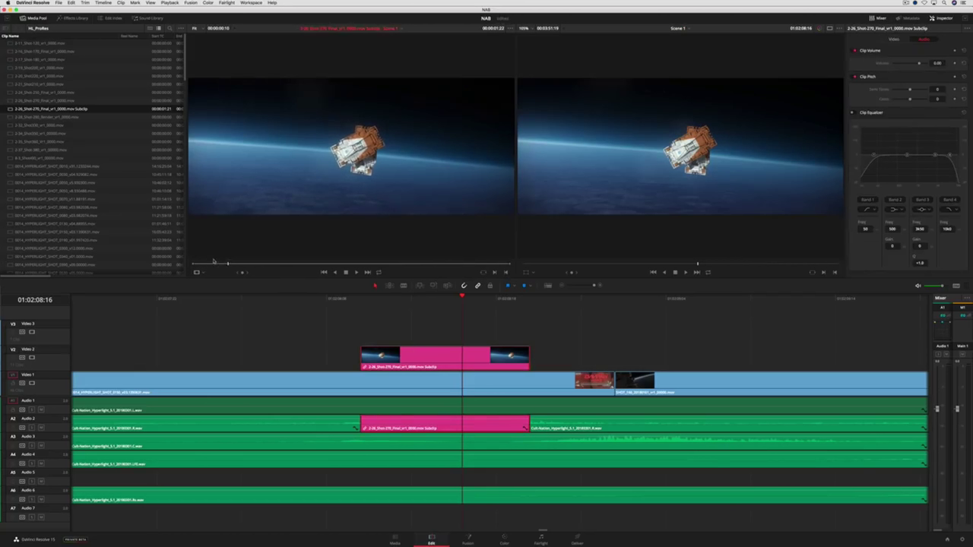
# Set the subclip's end to 00:00:05:00 via Edit Subclip and lengthen it on the timeline.
pyautogui.rightClick(89, 110)
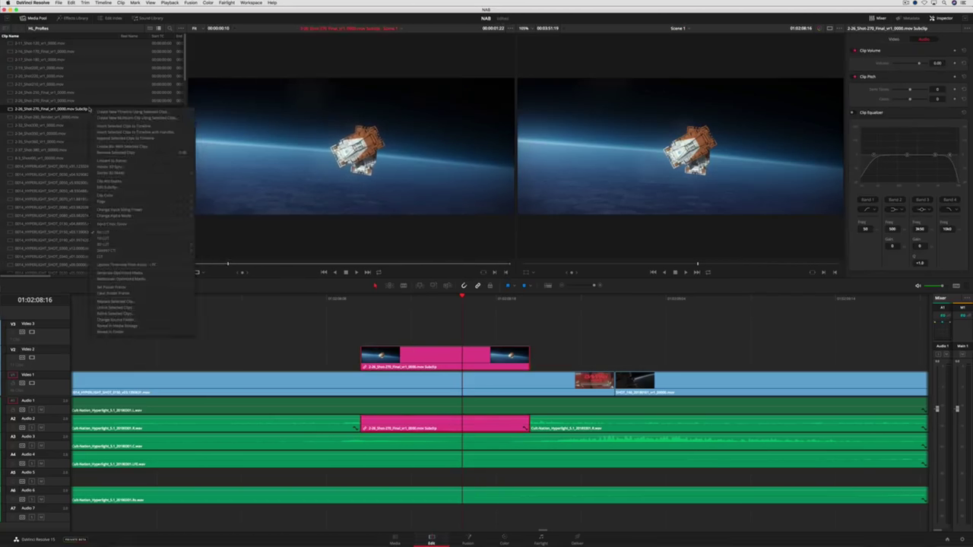
pyautogui.click(151, 187)
pyautogui.press('Tab')
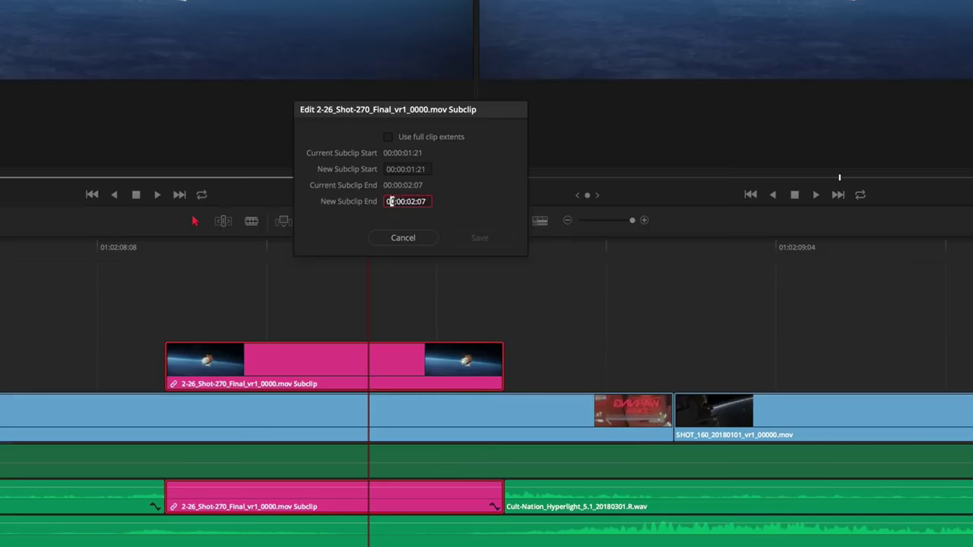
pyautogui.write('00:00:05:00')
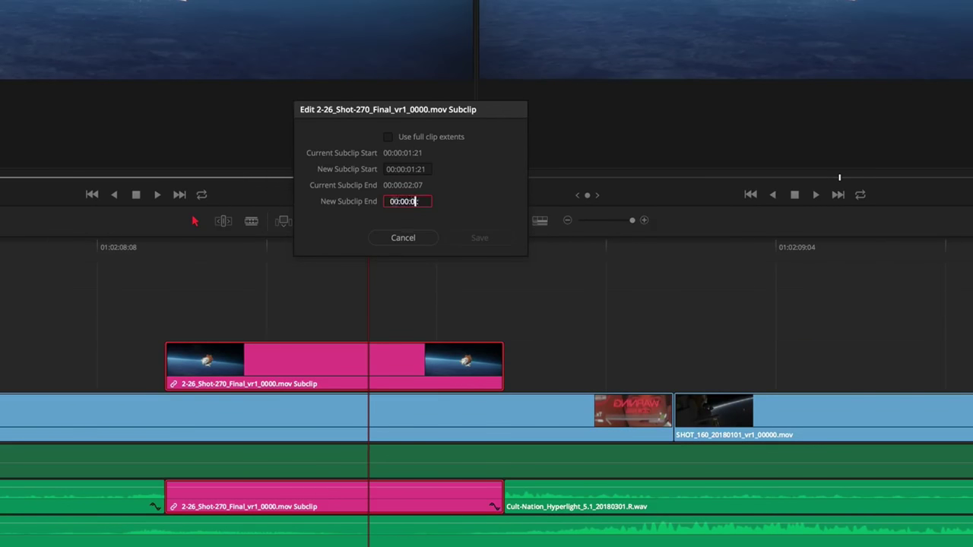
pyautogui.press('Return')
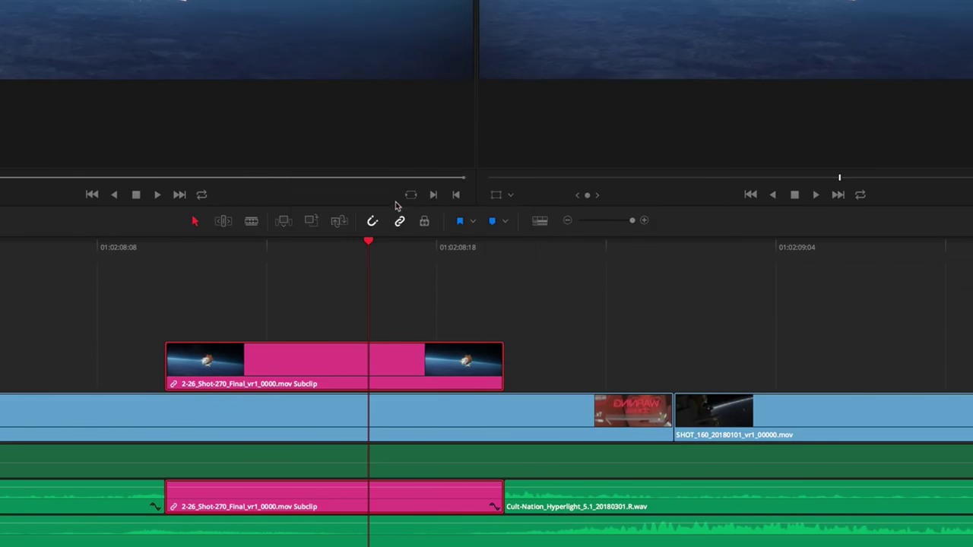
pyautogui.moveTo(502, 360); pyautogui.dragTo(585, 344)
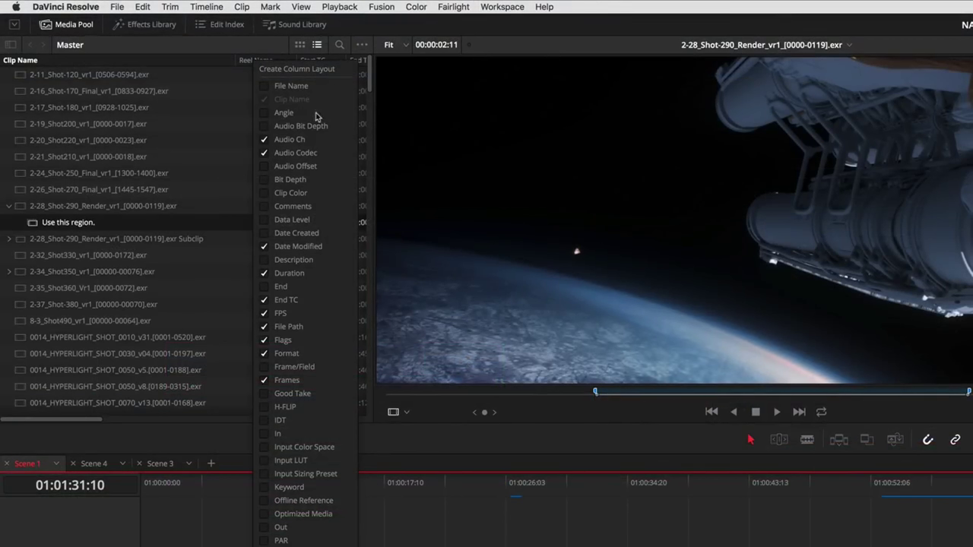
# Rename the 2-11_Shot-120 clip in the Master bin to 'My Shot'.
pyautogui.click(213, 122)
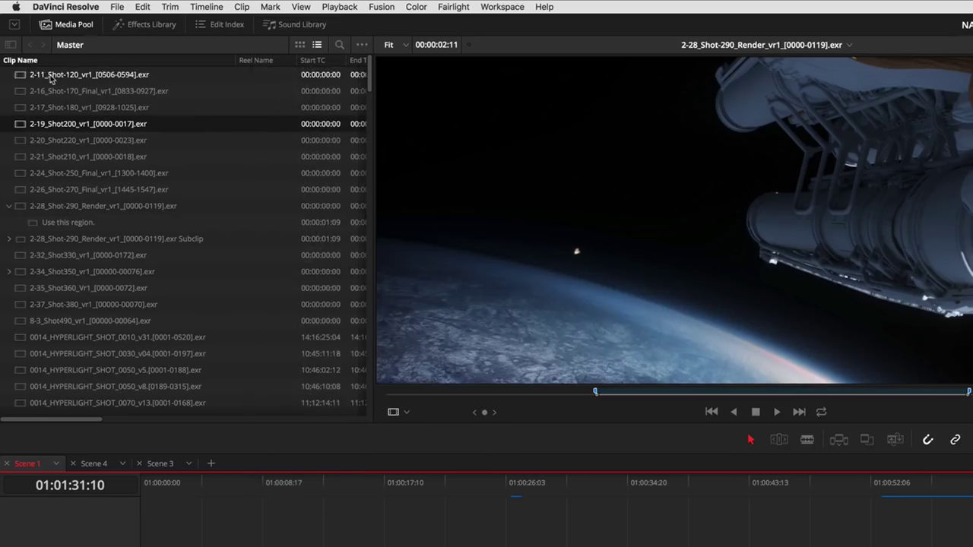
pyautogui.click(51, 76)
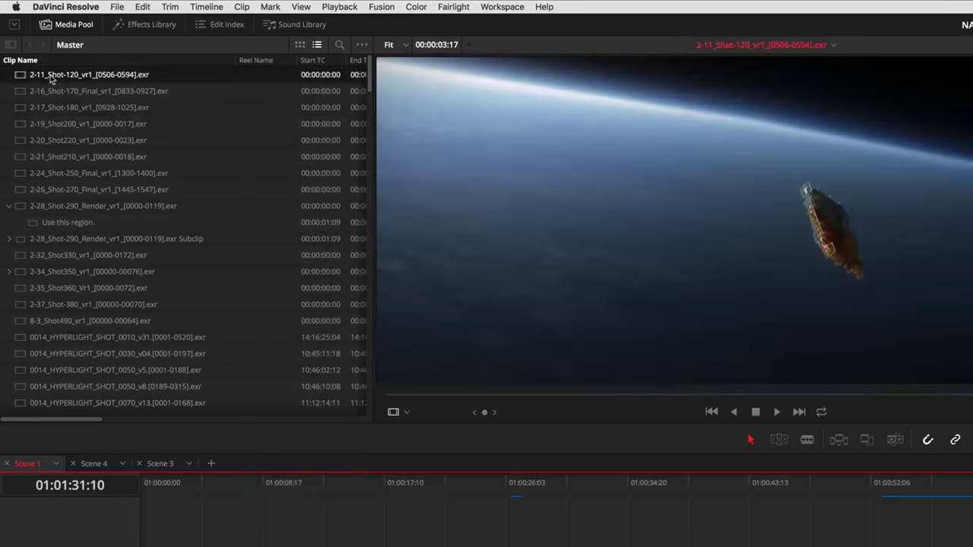
pyautogui.click(51, 76)
pyautogui.write('My Shot')
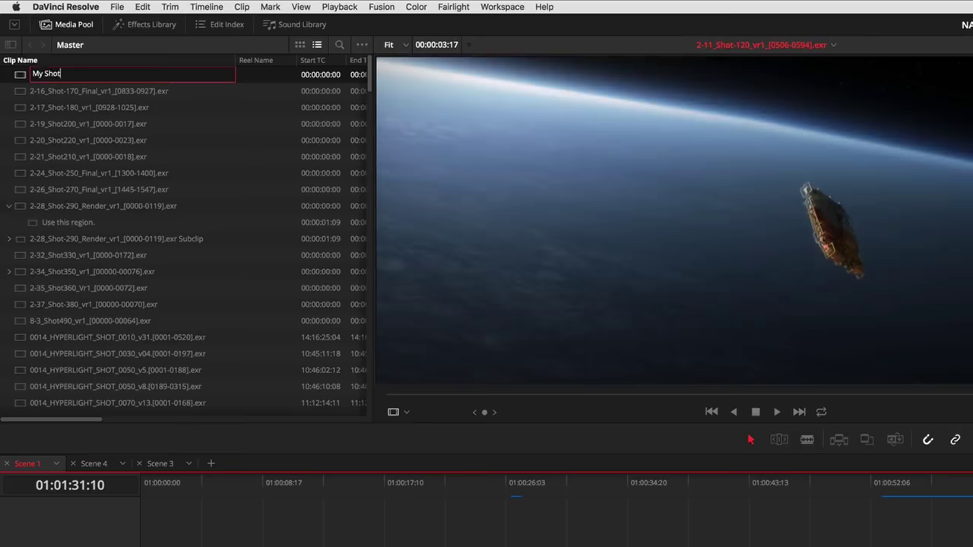
pyautogui.press('Return')
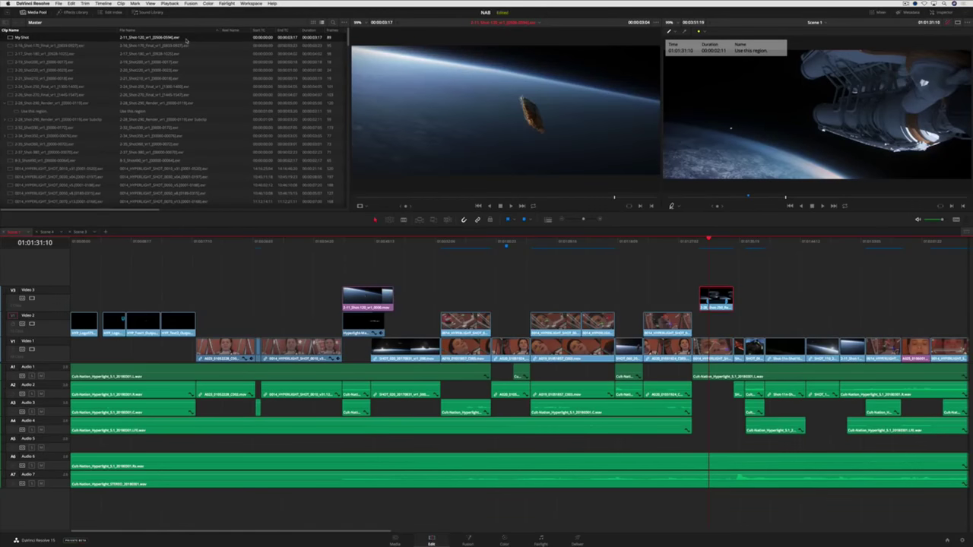
# Switch the Media Pool to Dual Pane view and expand it to full height.
pyautogui.click(344, 24)
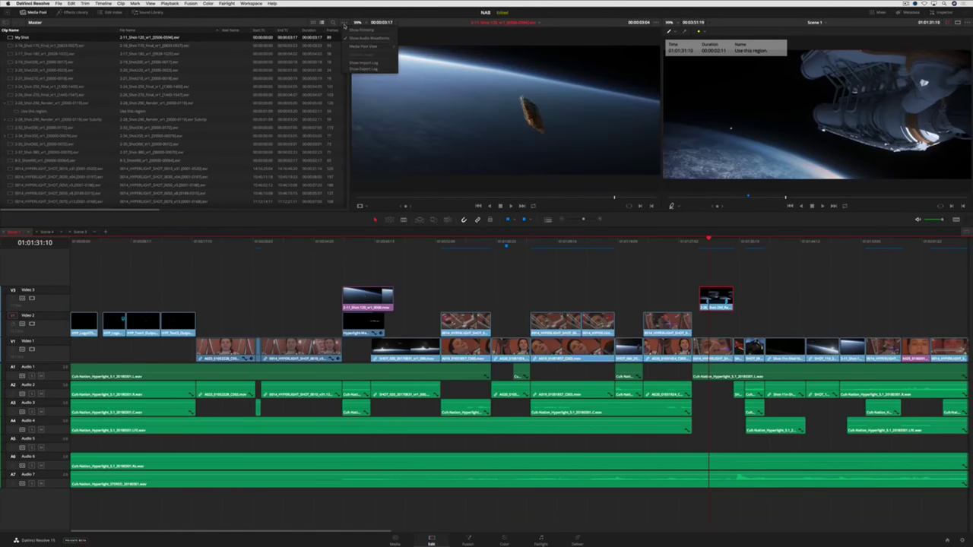
pyautogui.moveTo(368, 47)
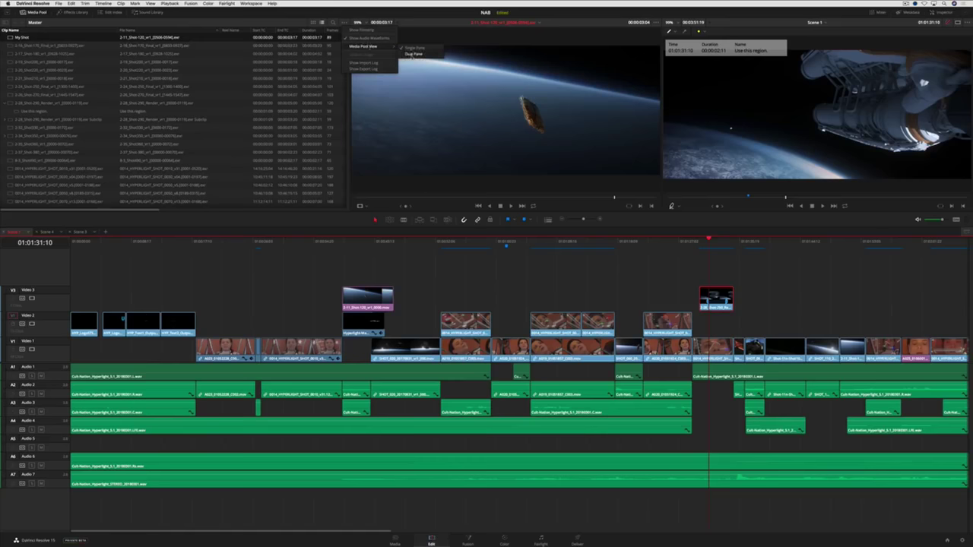
pyautogui.click(413, 55)
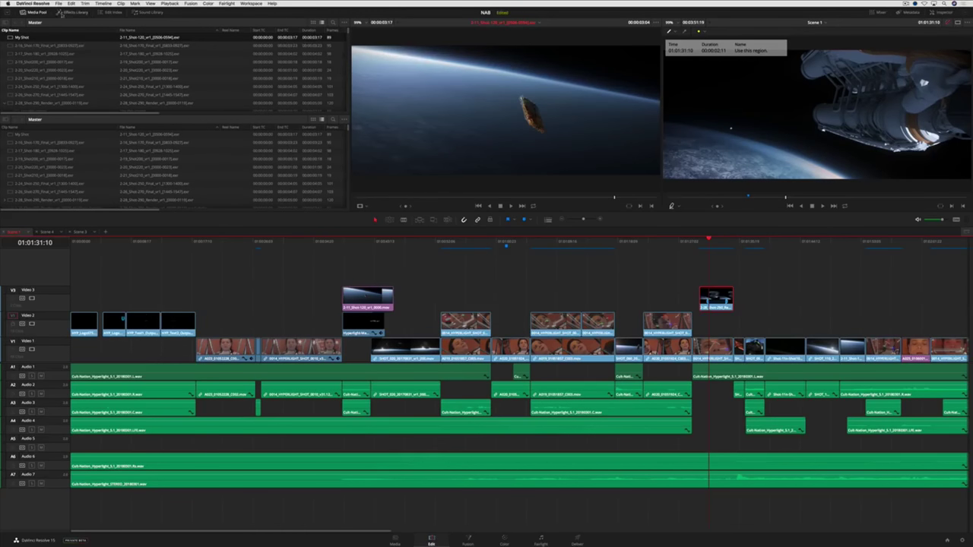
pyautogui.click(6, 14)
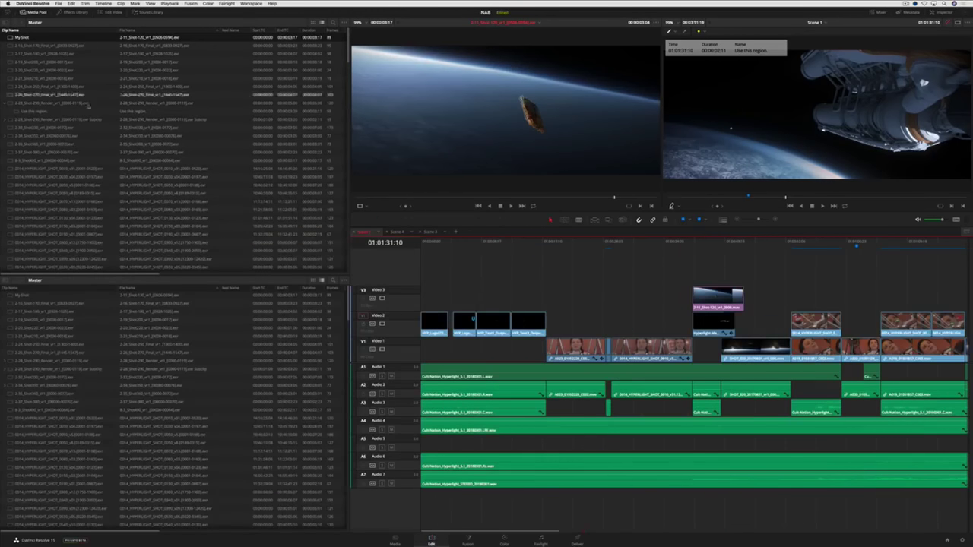
# Return to a single pane and show the clips as enlarged thumbnails.
pyautogui.click(313, 23)
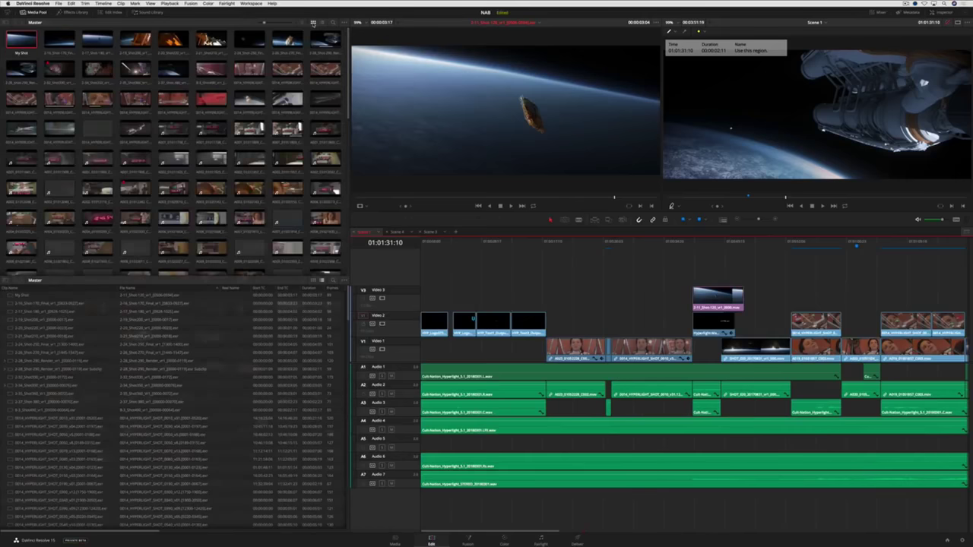
pyautogui.click(430, 51)
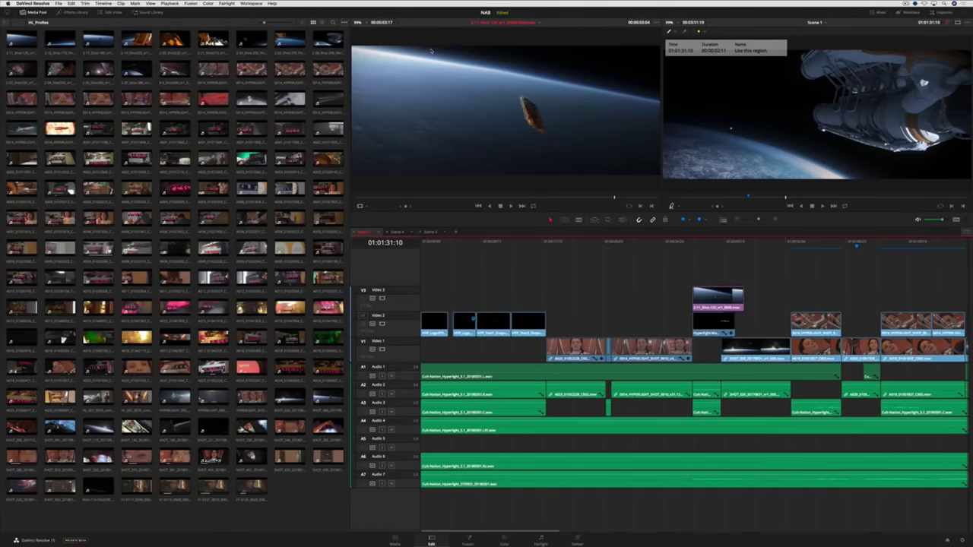
pyautogui.moveTo(264, 22); pyautogui.dragTo(291, 24)
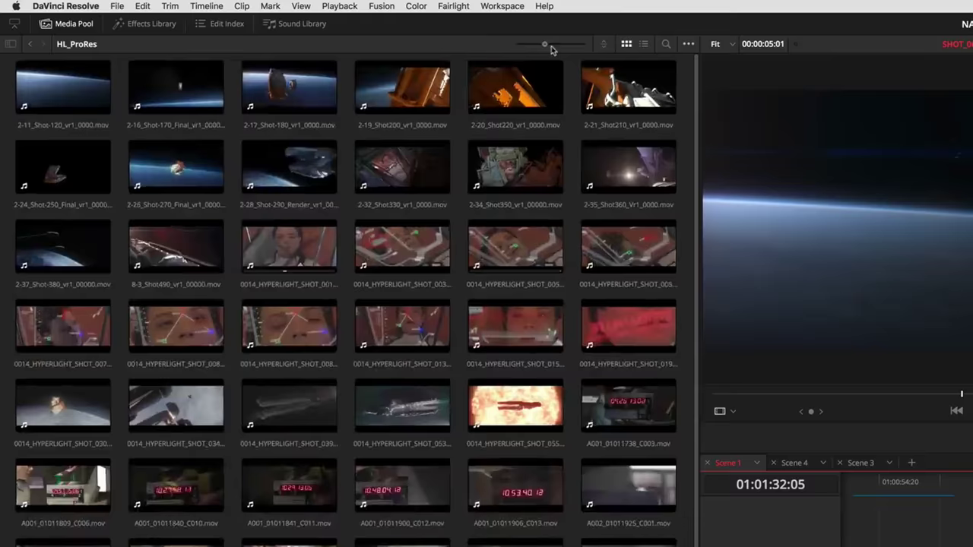
pyautogui.moveTo(582, 49); pyautogui.dragTo(589, 48)
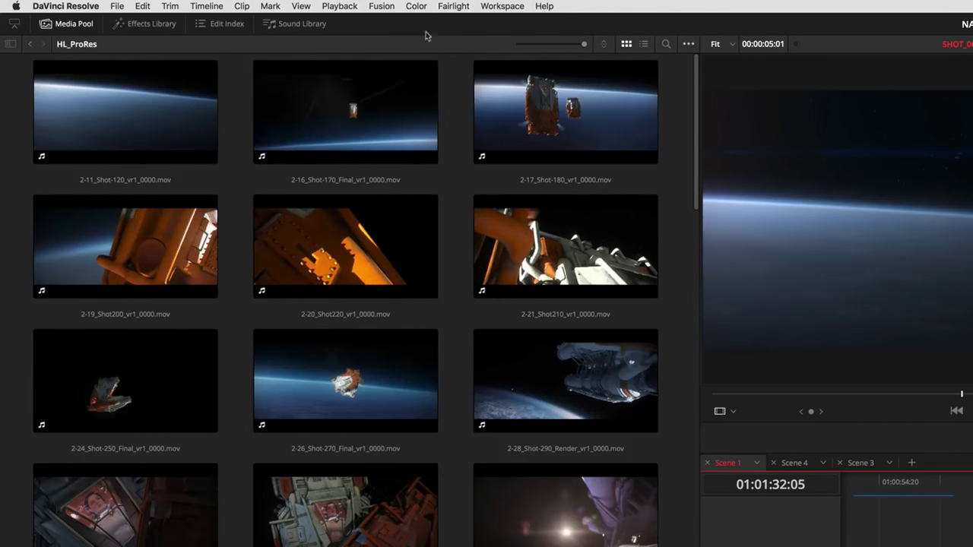
# Show the bin list, open the HyperLight Audio bins, and load the Airy Drone clip as source.
pyautogui.click(10, 44)
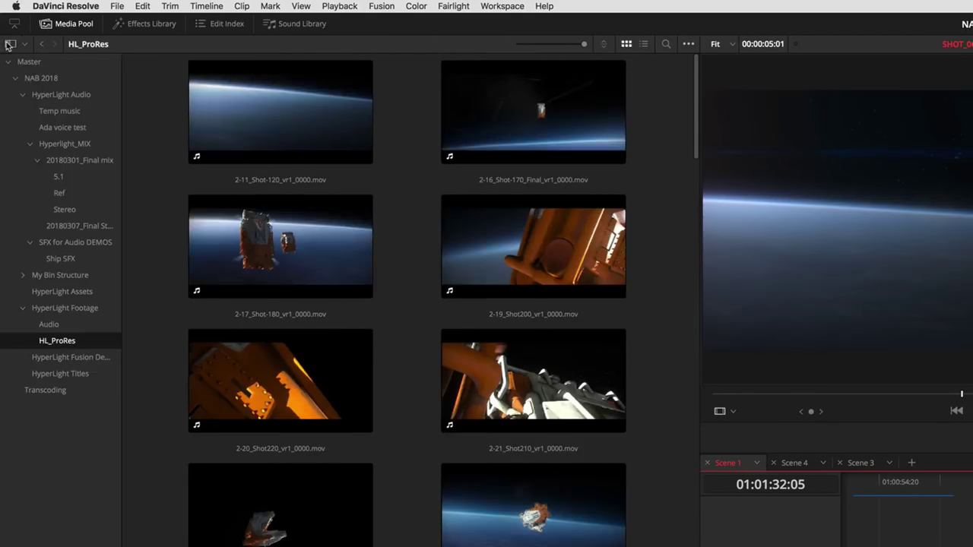
pyautogui.click(53, 94)
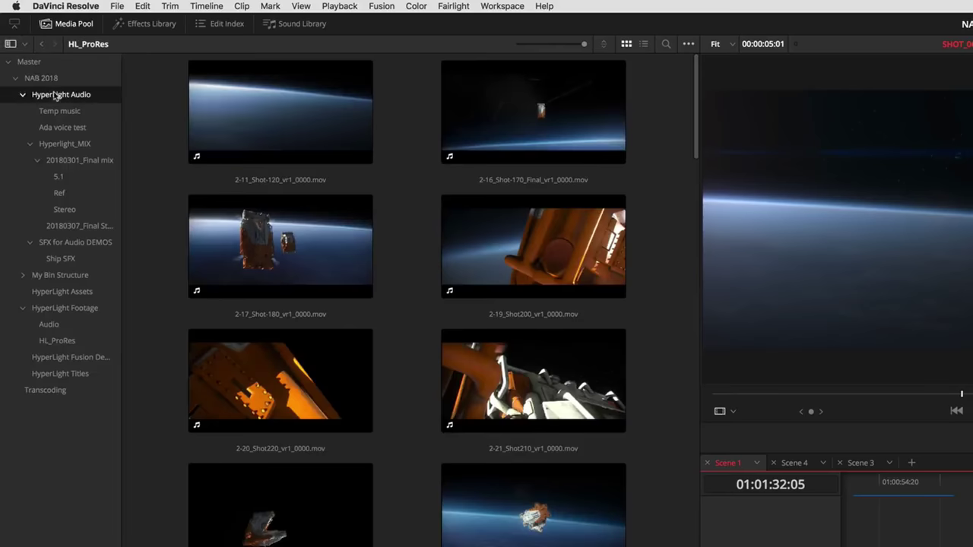
pyautogui.keyDown('shift'); pyautogui.click(78, 128); pyautogui.keyUp('shift')
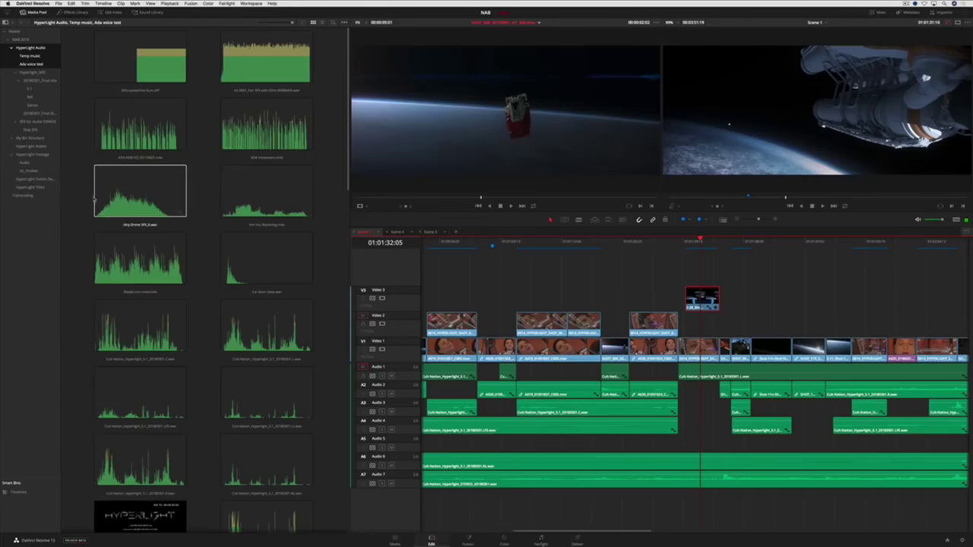
pyautogui.click(103, 194)
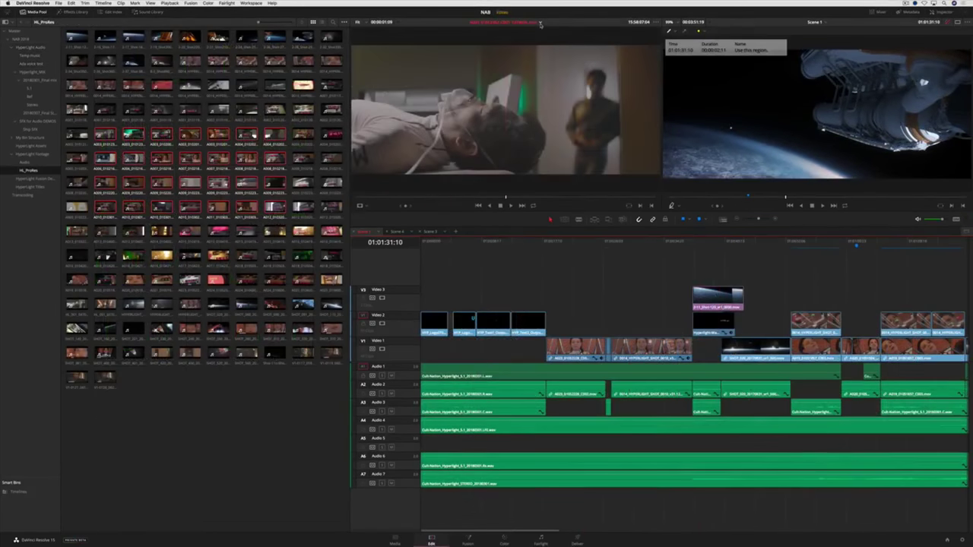
# Switch the source clip to the clapperboard shot, then to the man in the jacket.
pyautogui.click(541, 25)
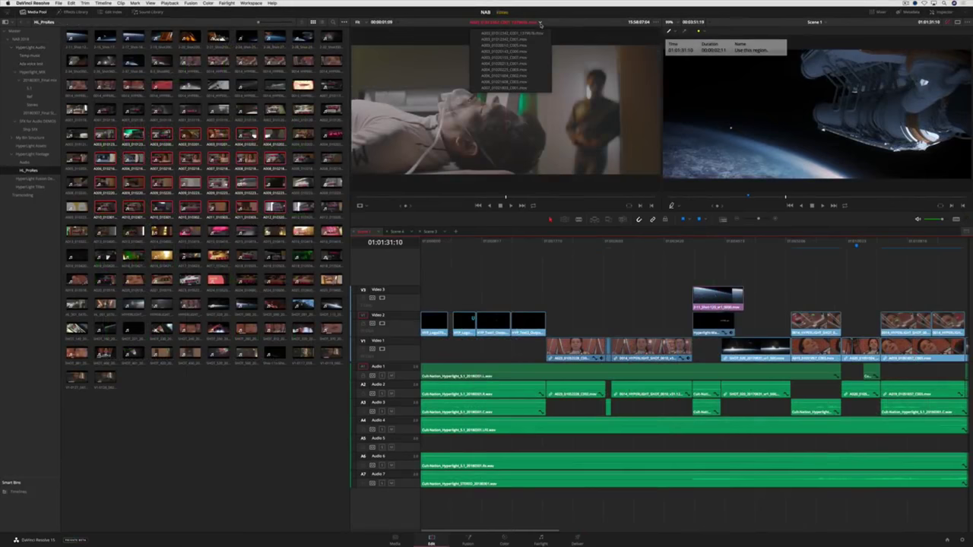
pyautogui.click(534, 46)
pyautogui.click(531, 25)
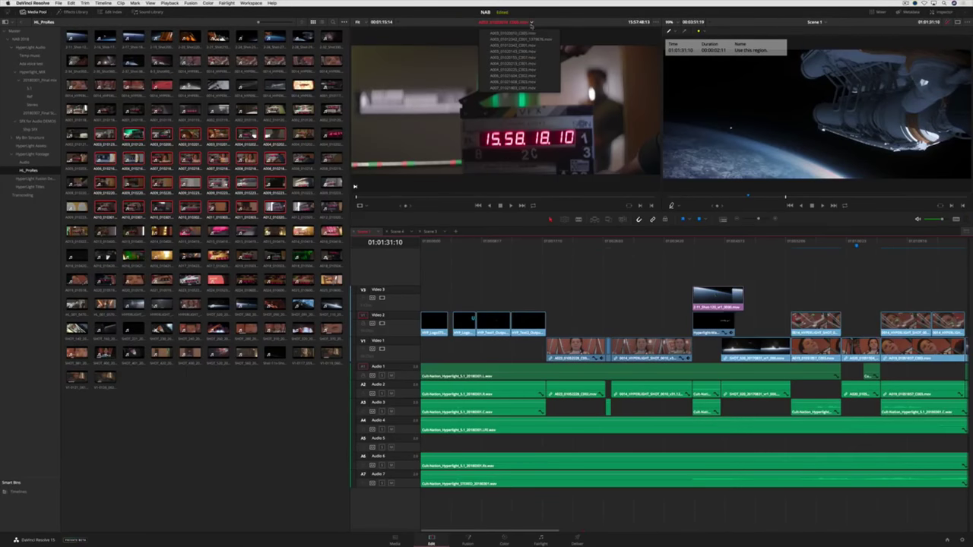
pyautogui.click(531, 71)
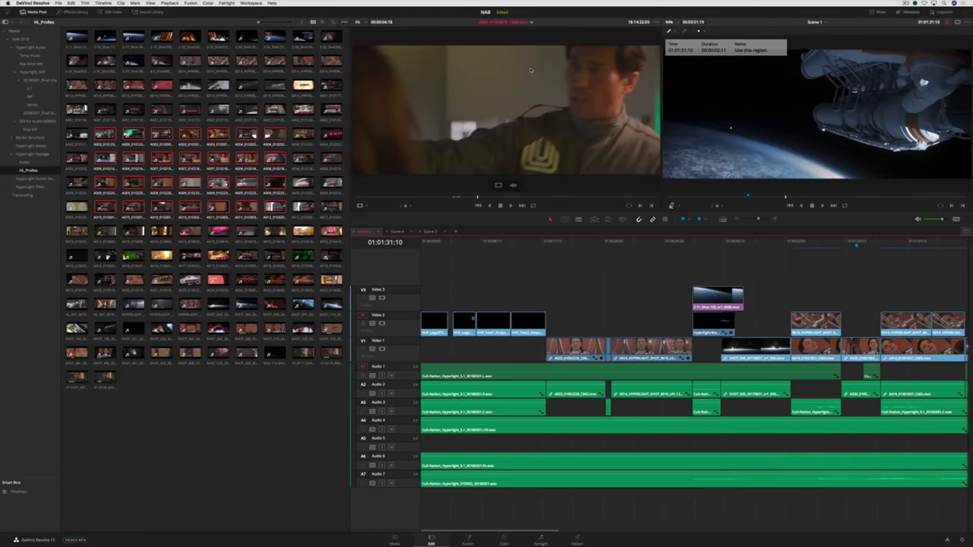
# Open Workspace > Timecode Window, reposition it, and resize it larger.
pyautogui.click(250, 3)
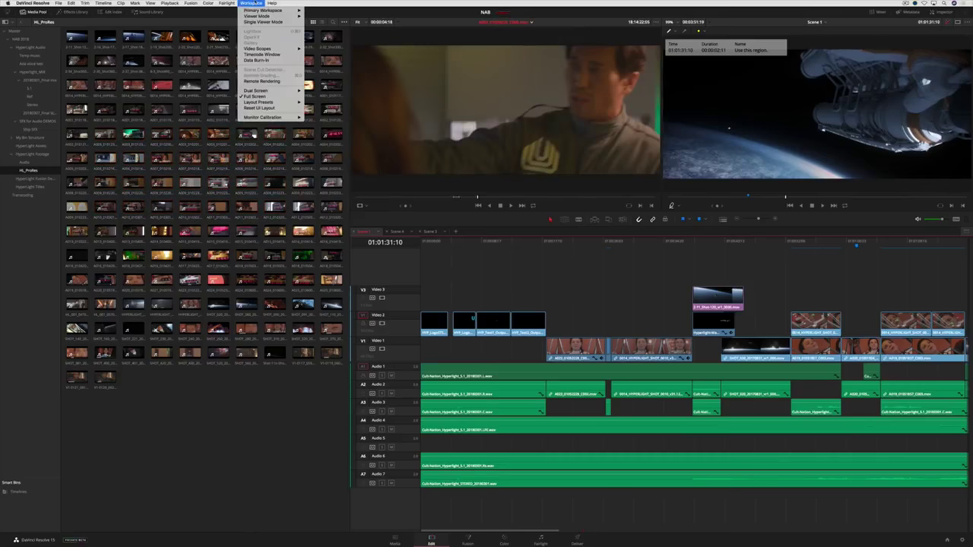
pyautogui.click(297, 55)
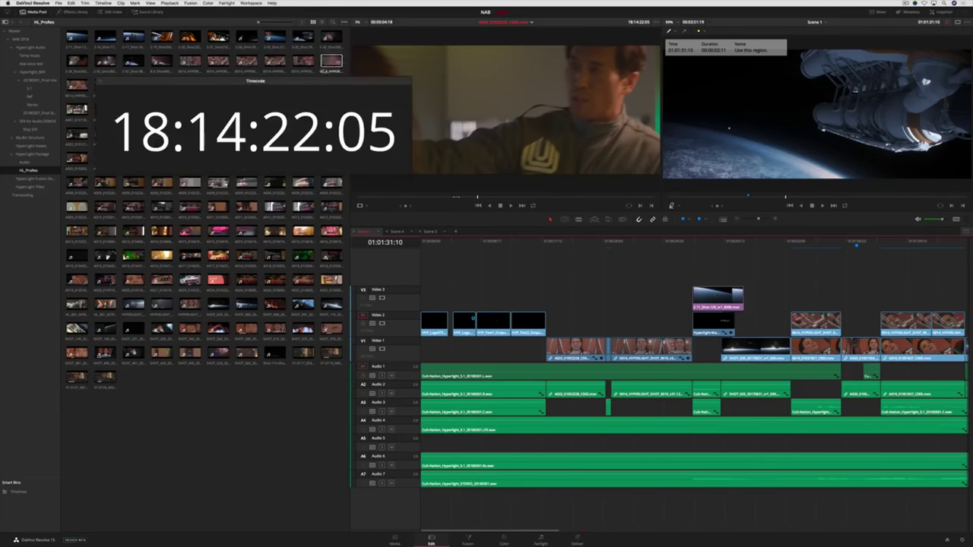
pyautogui.moveTo(304, 125); pyautogui.dragTo(317, 223)
pyautogui.moveTo(359, 282); pyautogui.dragTo(493, 339)
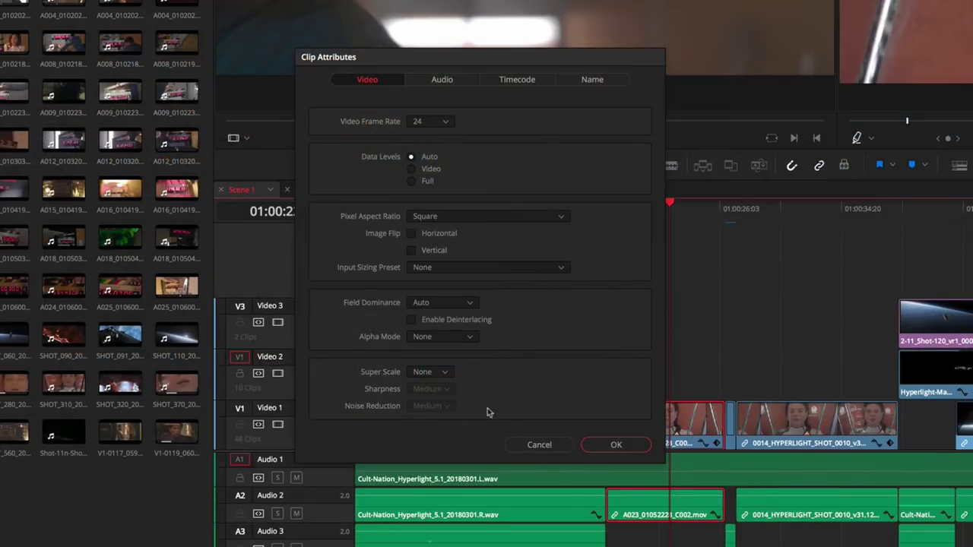
# Set the A023_01052221_C002.mov clip's Super Scale to 3x, then change it to 4x.
pyautogui.click(440, 373)
pyautogui.click(417, 415)
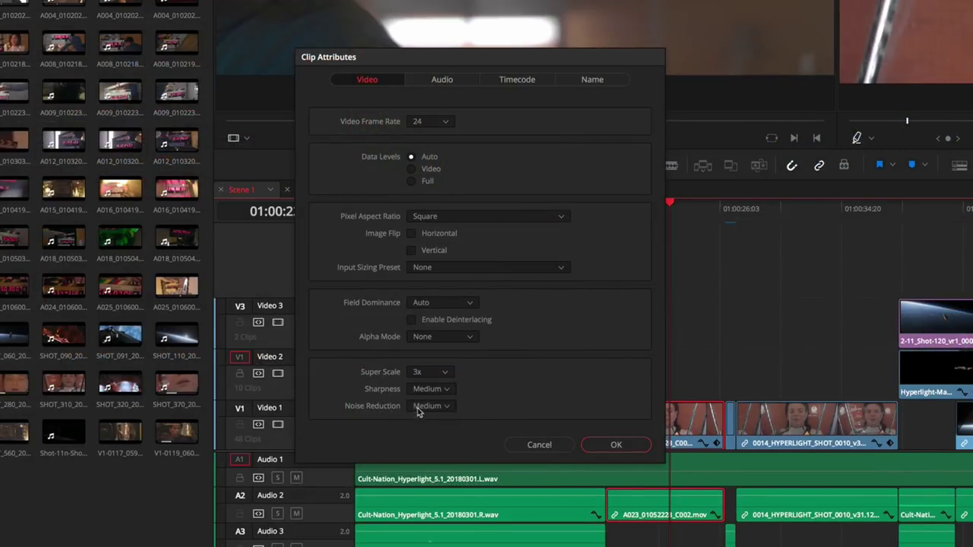
pyautogui.click(441, 372)
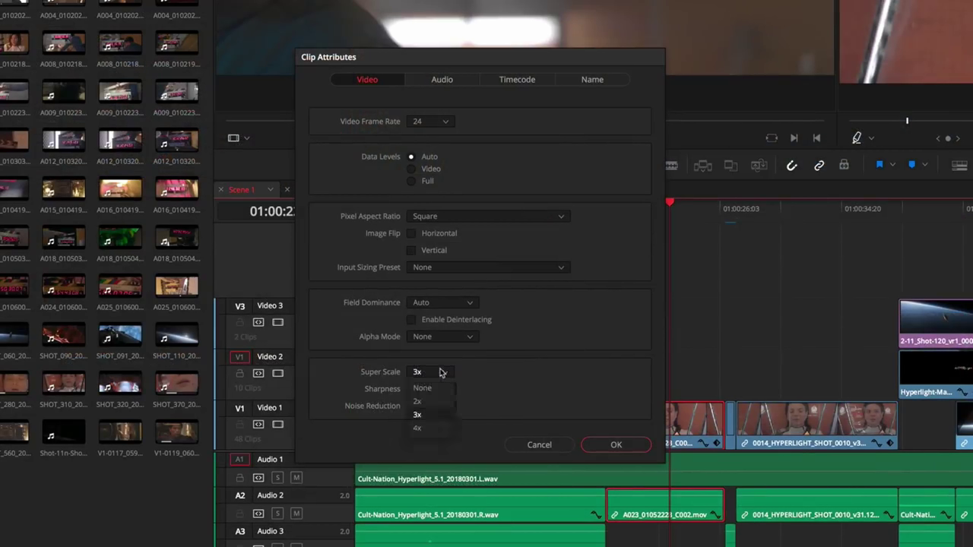
pyautogui.click(426, 429)
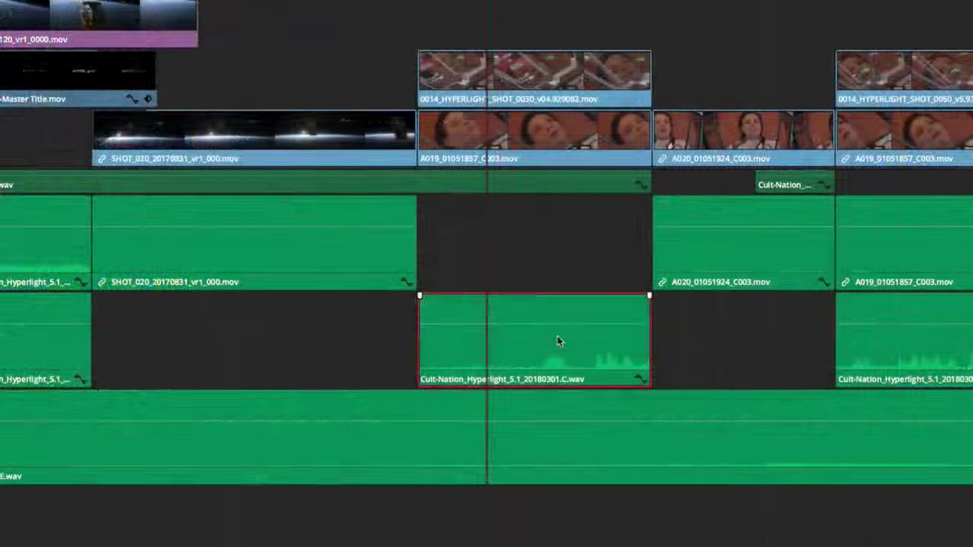
# Apply Normalize Audio Levels to the Hyperlight 5.1 .C.wav clip with Reference Level 0 dBFS.
pyautogui.rightClick(558, 342)
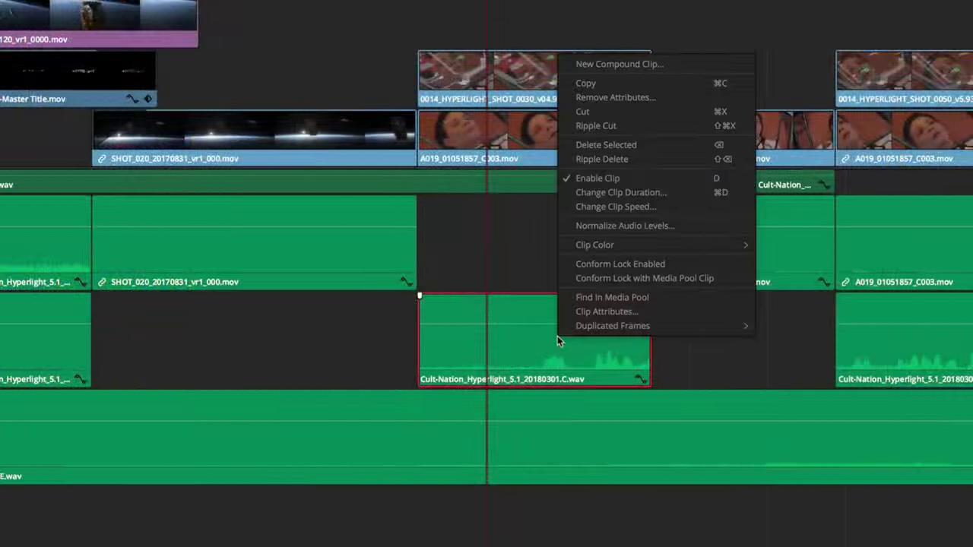
pyautogui.click(700, 227)
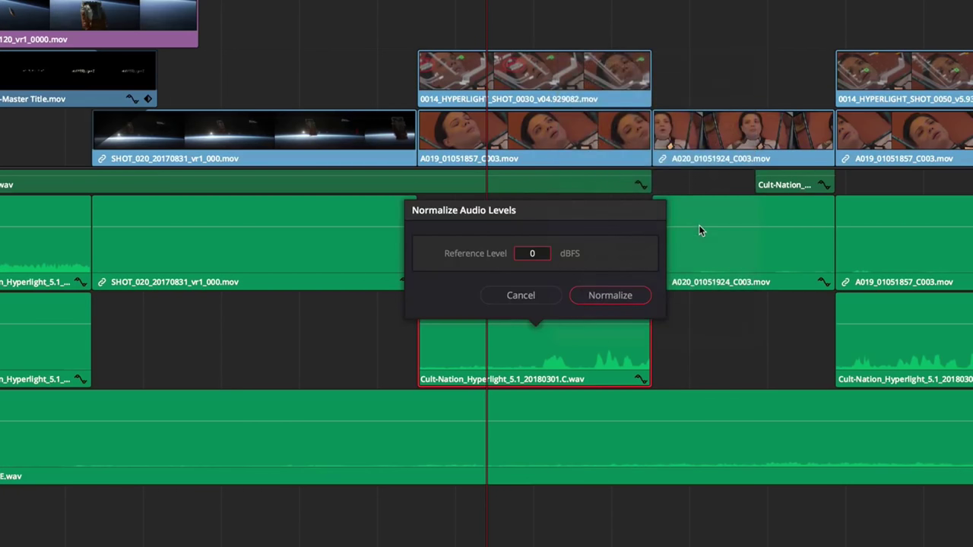
pyautogui.press('Return')
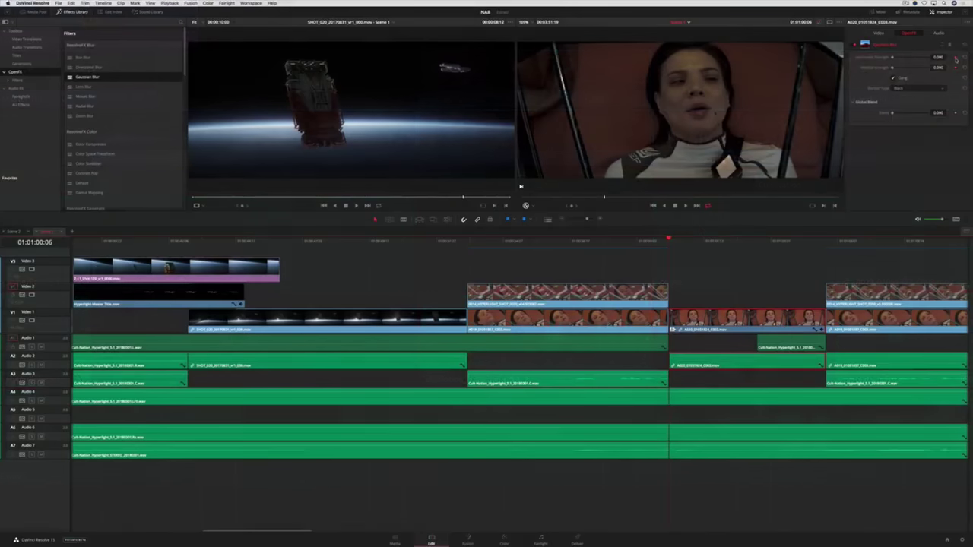
# At 01:01:04:21 keyframe the A020 clip's Gaussian Blur strength to 1.000, then play back.
pyautogui.moveTo(670, 240); pyautogui.dragTo(800, 240)
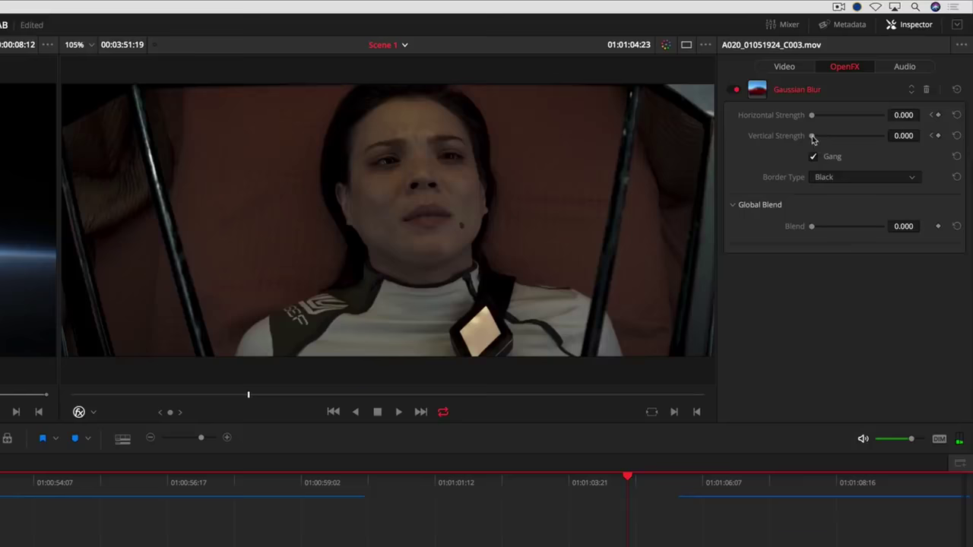
pyautogui.moveTo(894, 67); pyautogui.dragTo(930, 73)
pyautogui.click(670, 240)
pyautogui.press('space')
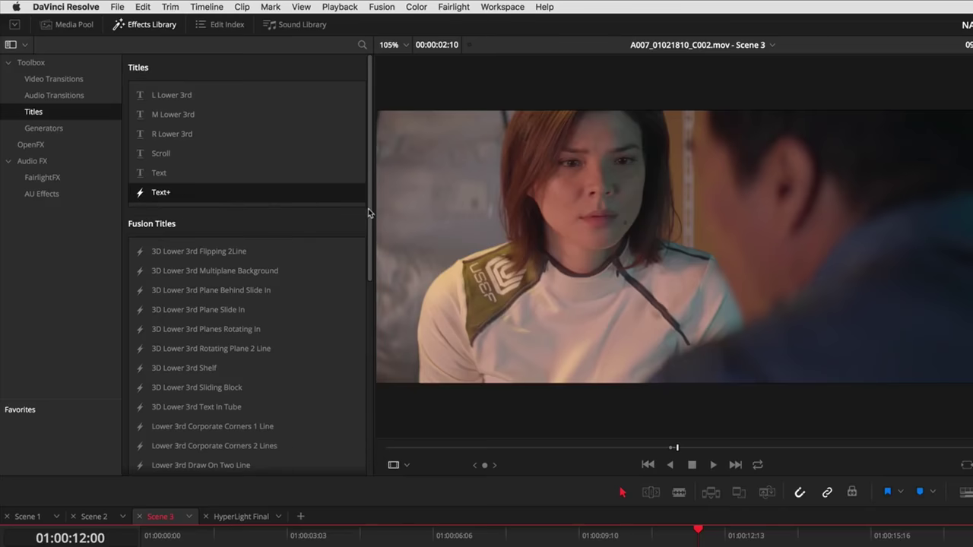
# Drop the Lower 3rd Simple Underline title onto Video 2 above the shot, previewing at 01:00:14:08.
pyautogui.scroll(-10, 368, 209)
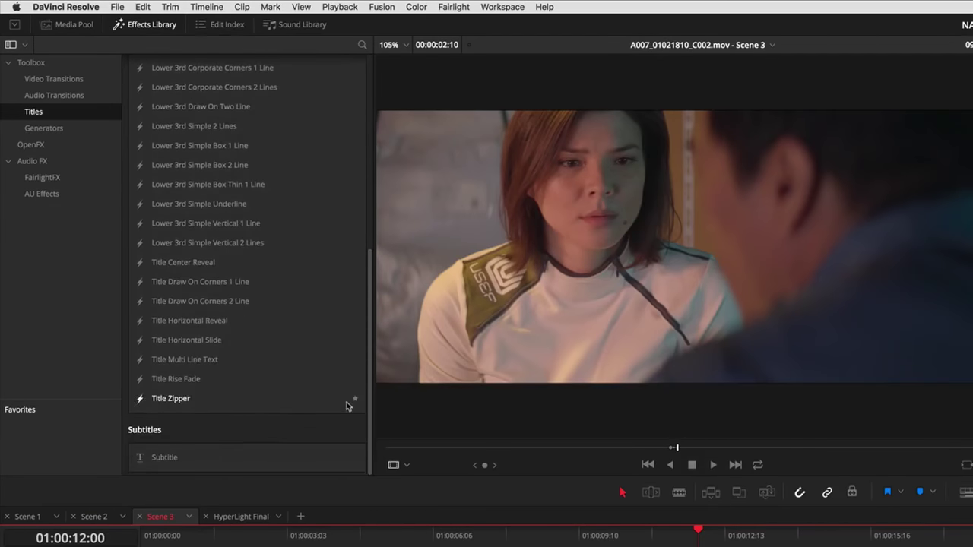
pyautogui.moveTo(346, 204); pyautogui.dragTo(350, 325)
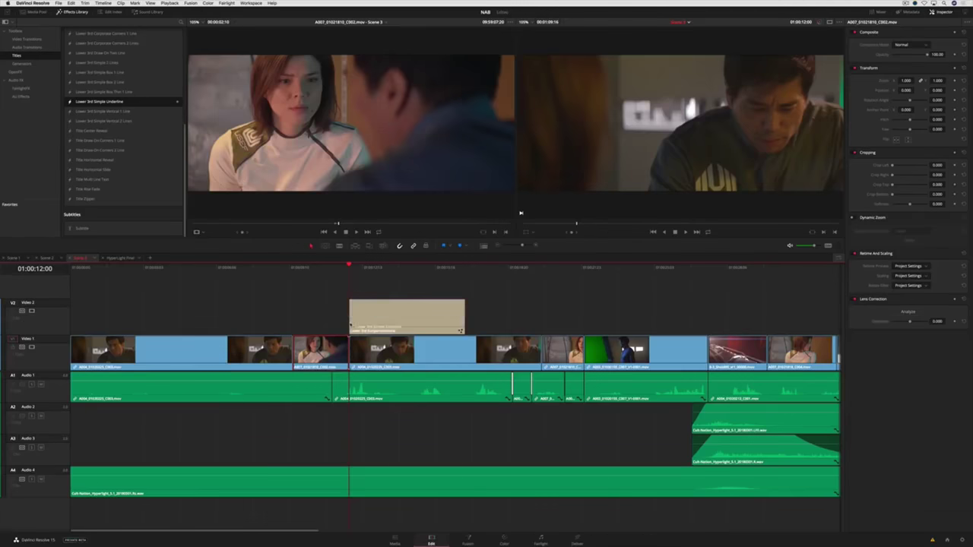
pyautogui.moveTo(378, 270); pyautogui.dragTo(403, 271)
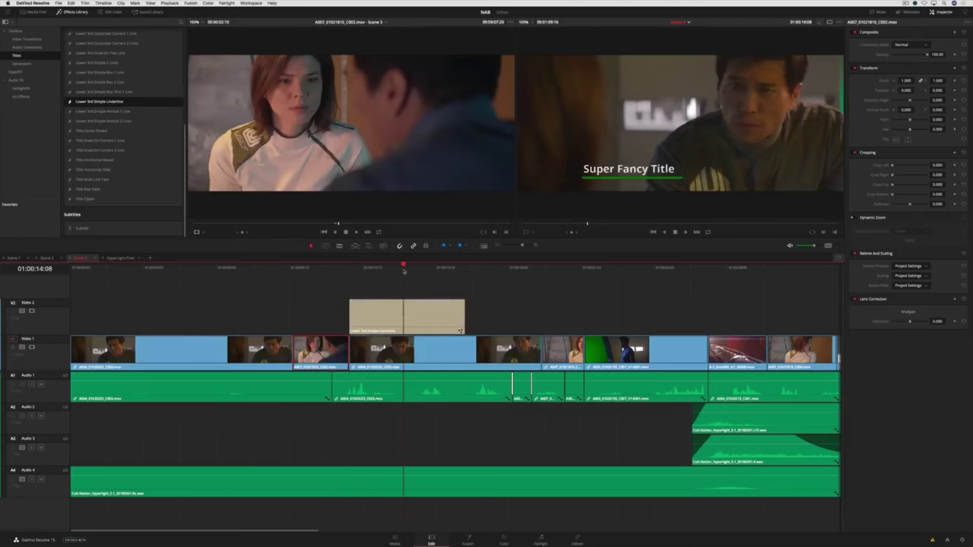
# Change the title text to PETER SHINKODA, make the underline yellow, and play it back.
pyautogui.click(410, 316)
pyautogui.tripleClick(909, 108)
pyautogui.write('PETER SHINKO')
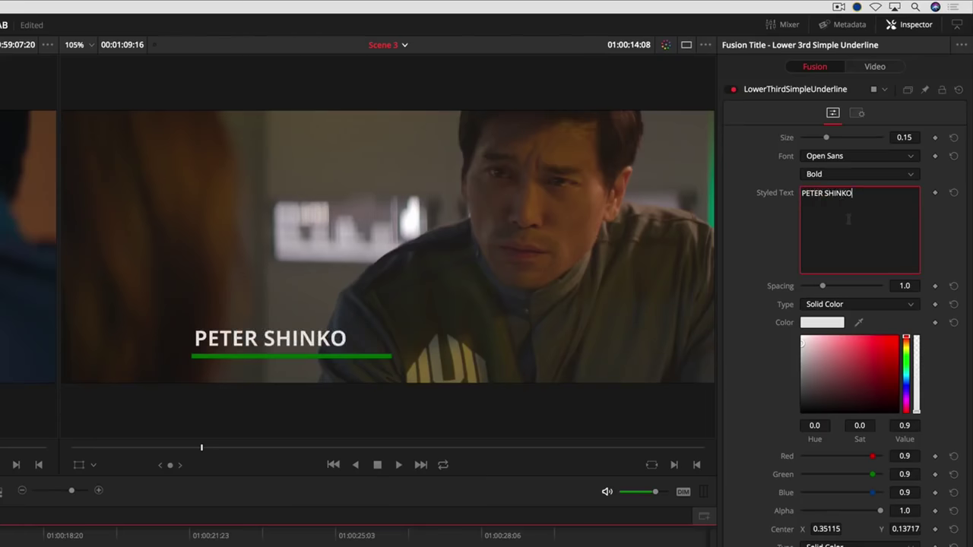
pyautogui.write('DA')
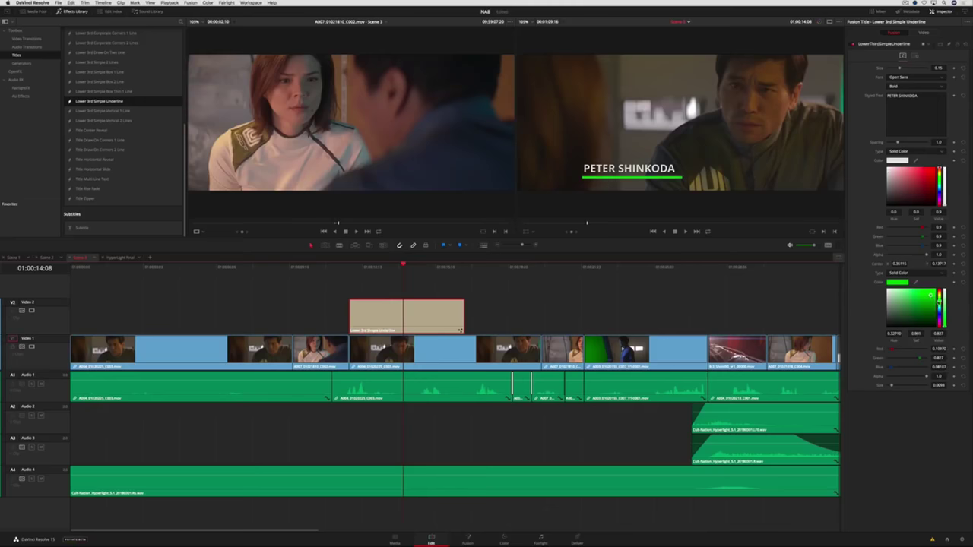
pyautogui.moveTo(941, 304); pyautogui.dragTo(941, 296)
pyautogui.click(354, 482)
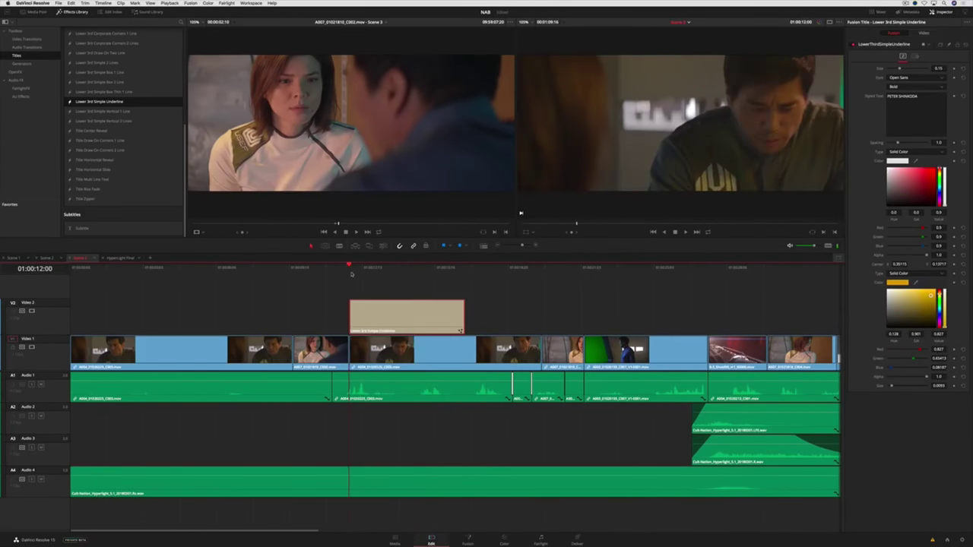
pyautogui.press('space')
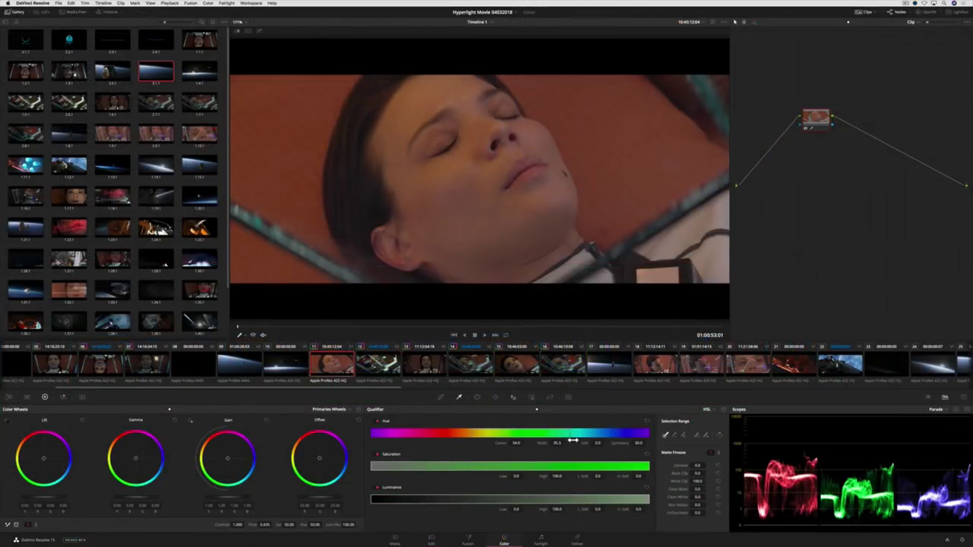
# Set the hue qualifier to width 38.1 and soft 9.6, and set Matte Finesse mode to Grow.
pyautogui.moveTo(573, 439); pyautogui.dragTo(583, 439)
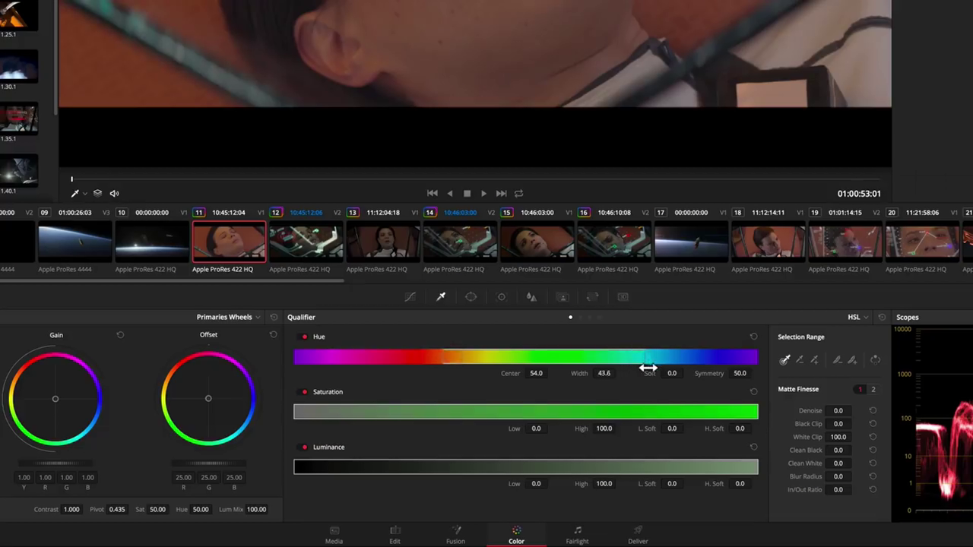
pyautogui.moveTo(639, 366); pyautogui.dragTo(550, 355)
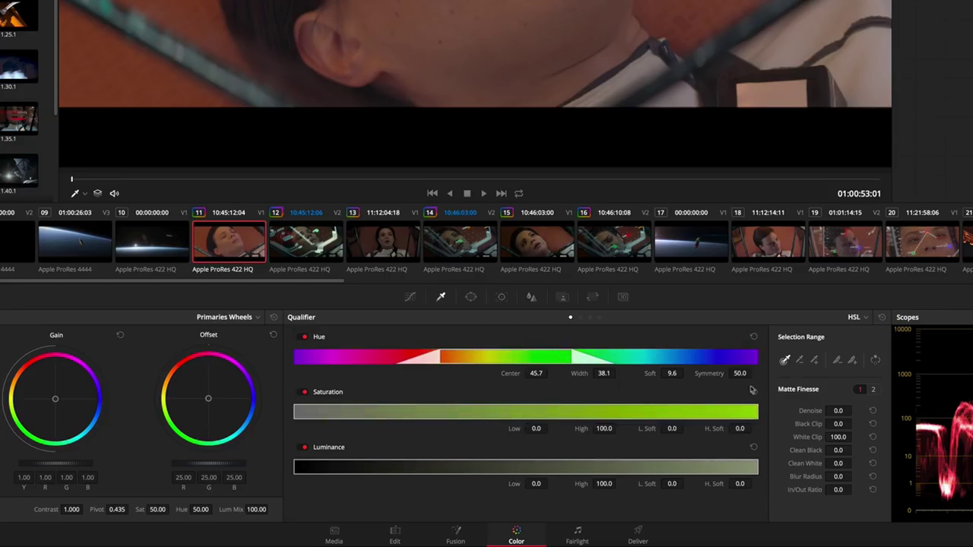
pyautogui.click(873, 390)
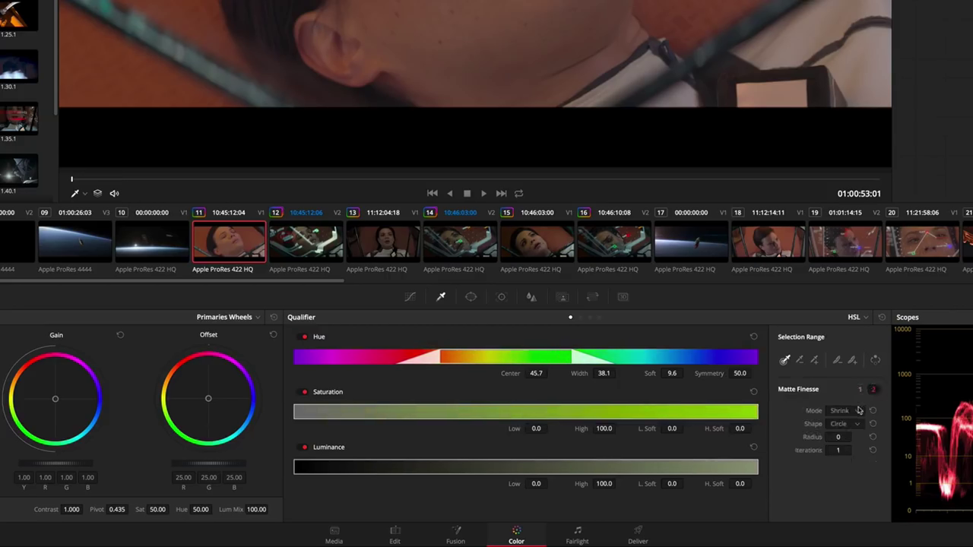
pyautogui.click(859, 411)
pyautogui.click(851, 439)
pyautogui.click(850, 424)
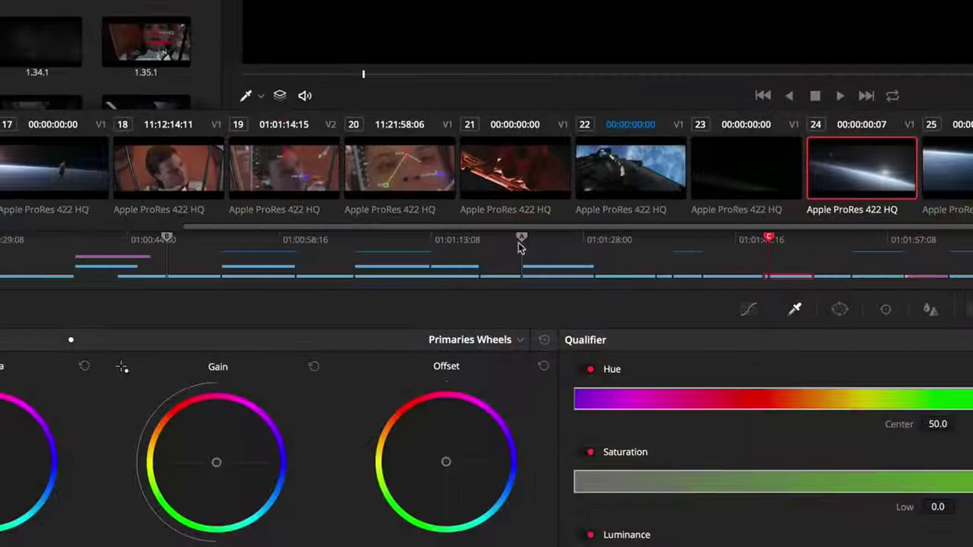
# Make Playhead B active and park it on a clip earlier than Playhead A.
pyautogui.click(525, 239)
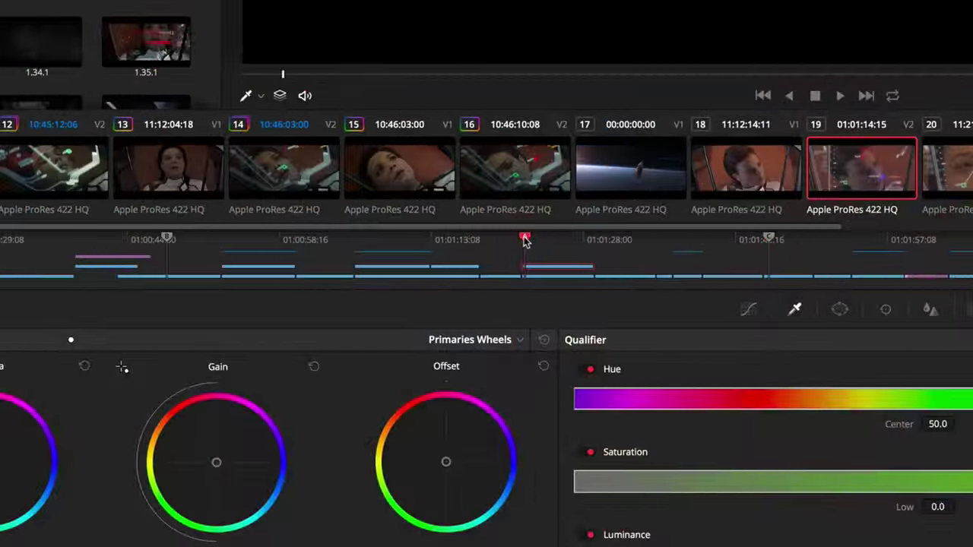
pyautogui.click(169, 239)
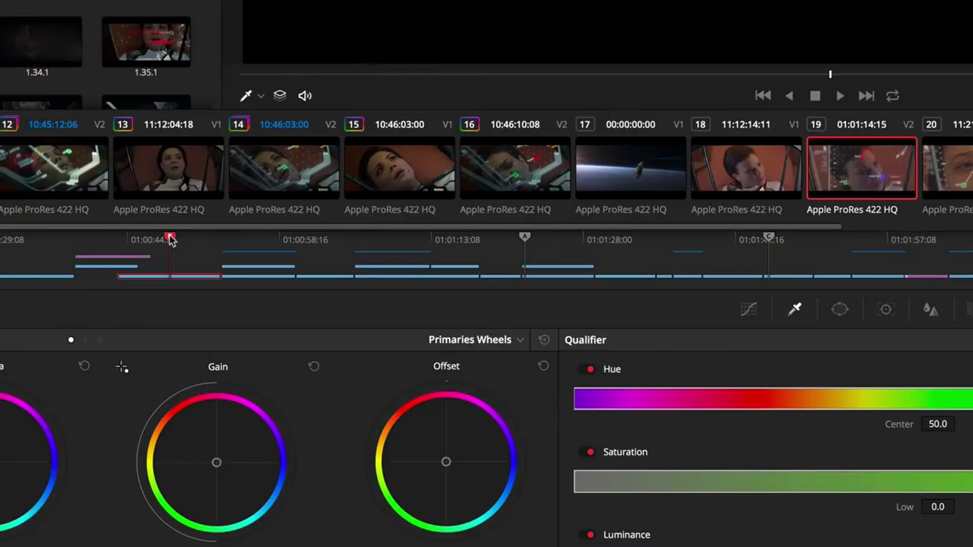